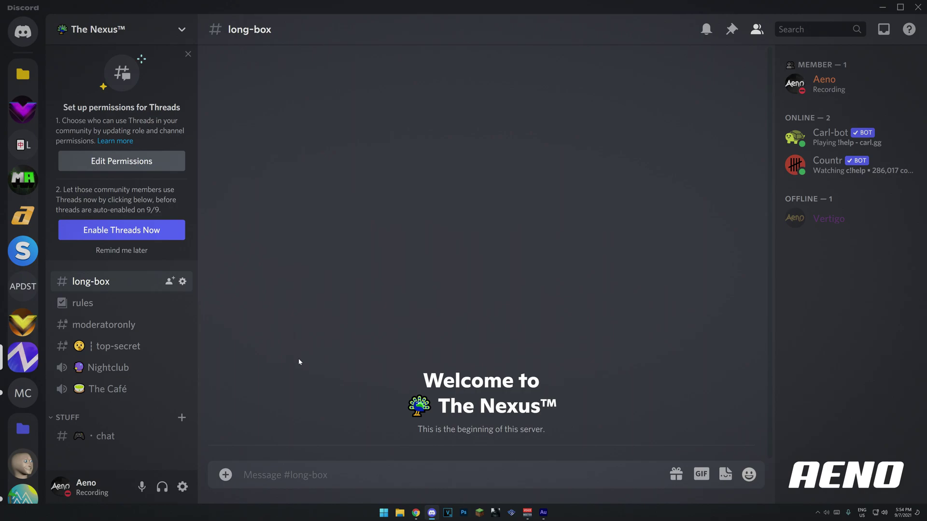
text(`)
key(ctrl+a)
key(Right)
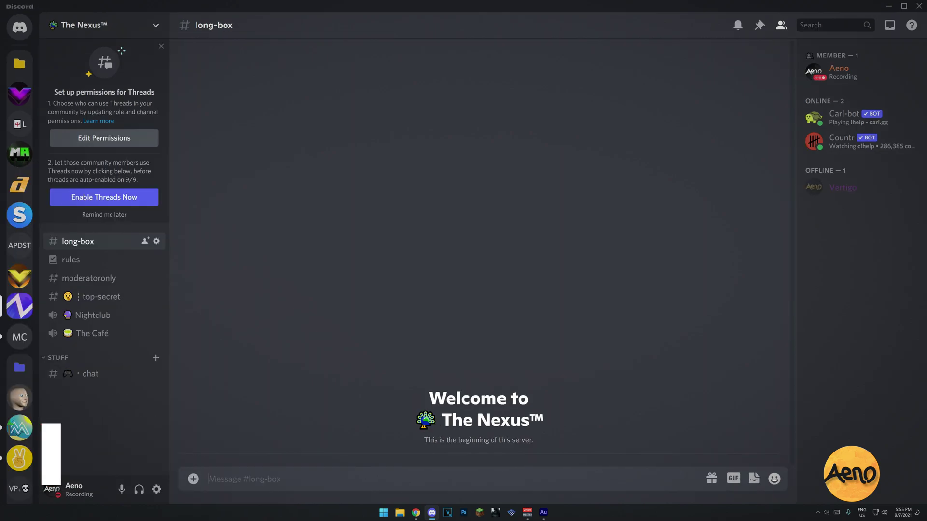
Step: Send a code block message containing "Text" in the long-box channel, with the closing triple backticks on a new line
text(```)
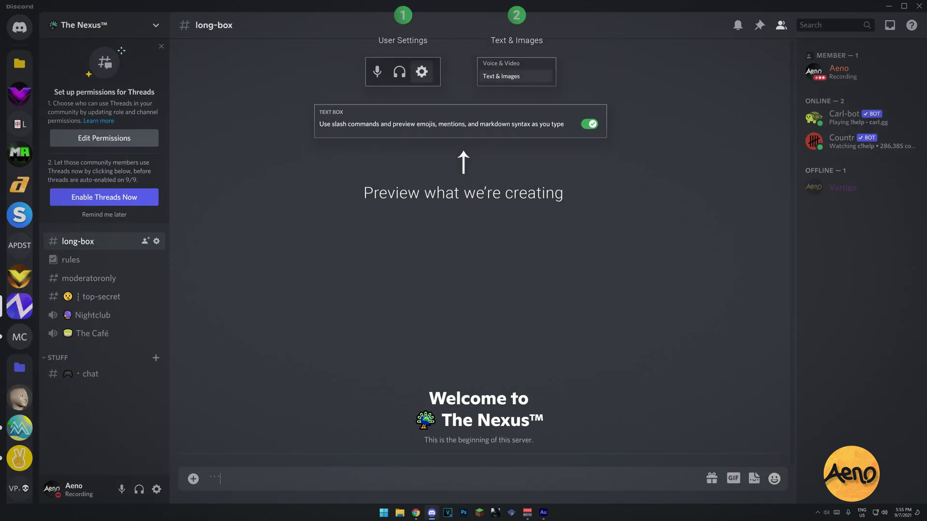
text(Text)
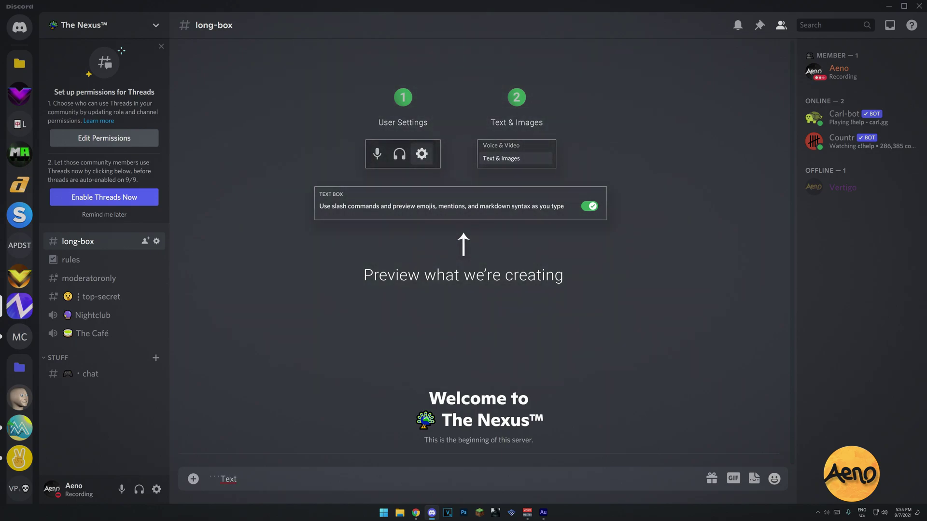
text(```)
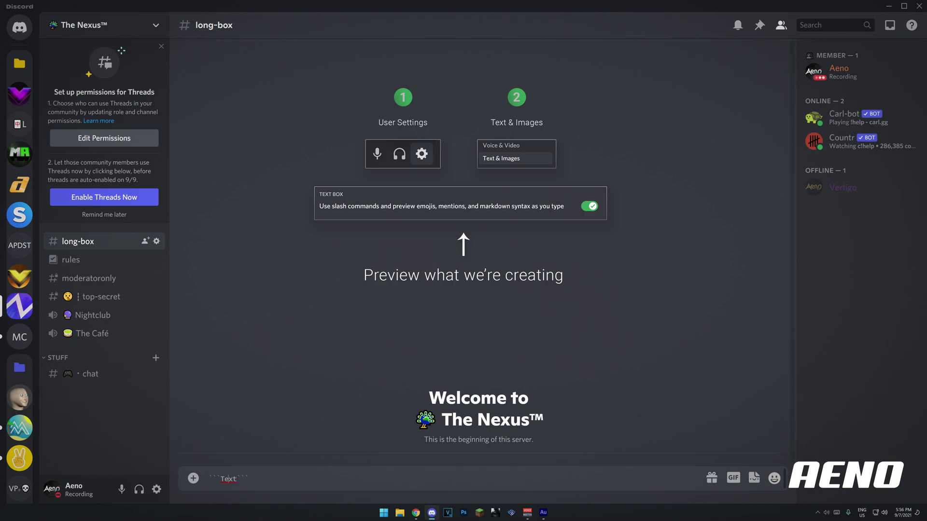
key(shift+Return)
key(BackSpace)
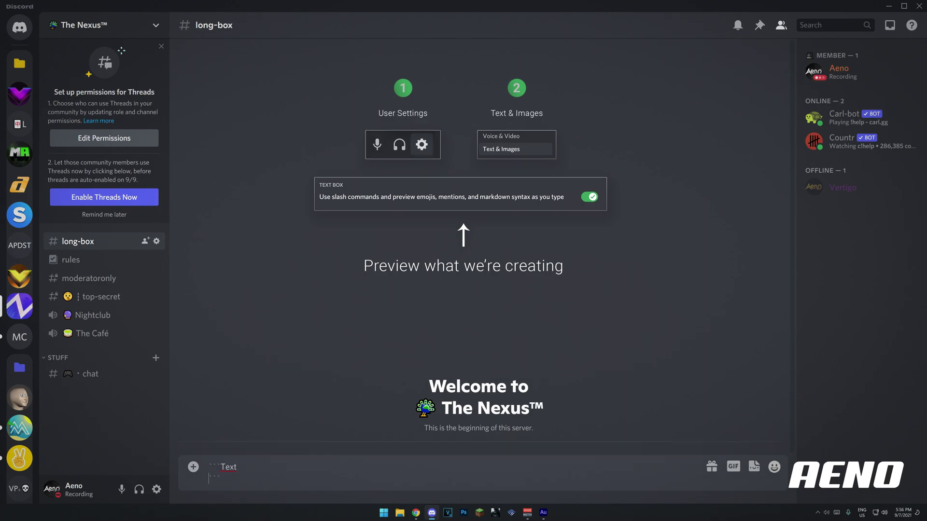
key(Return)
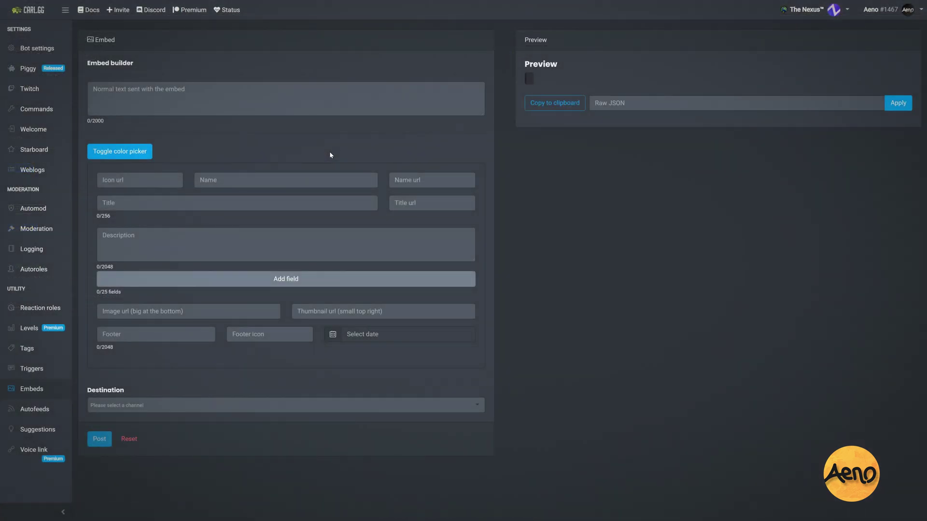
Step: Give the embed the title "Example Title" and the description "Description"
click(285, 245)
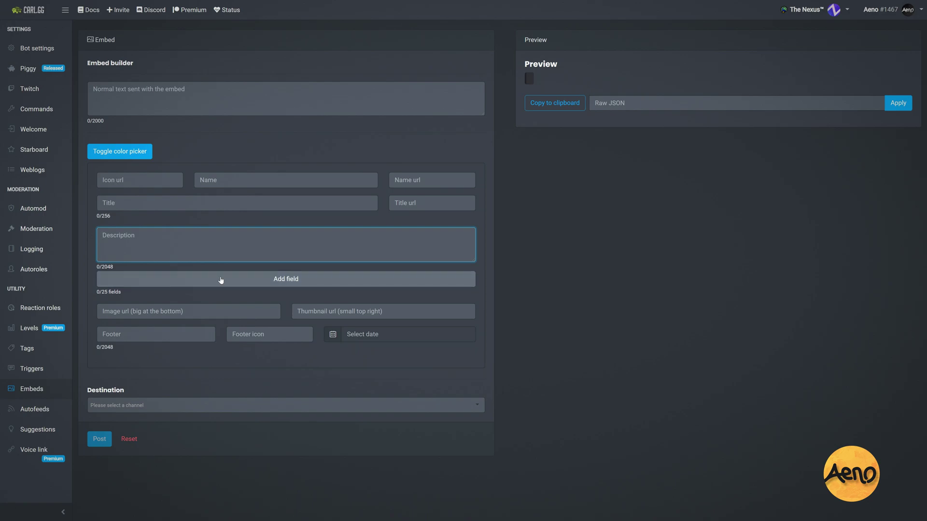
click(220, 202)
text(45345436t)
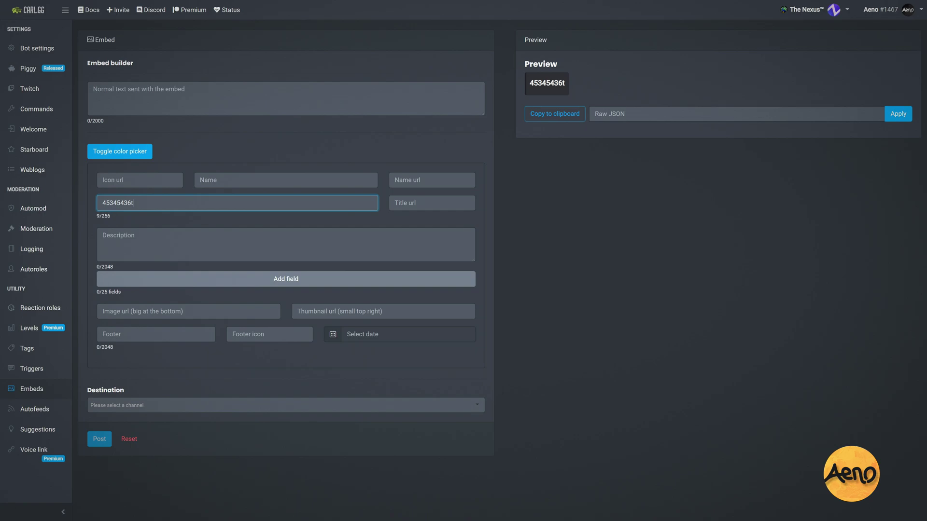
key(ctrl+a)
key(BackSpace)
text(Example Title)
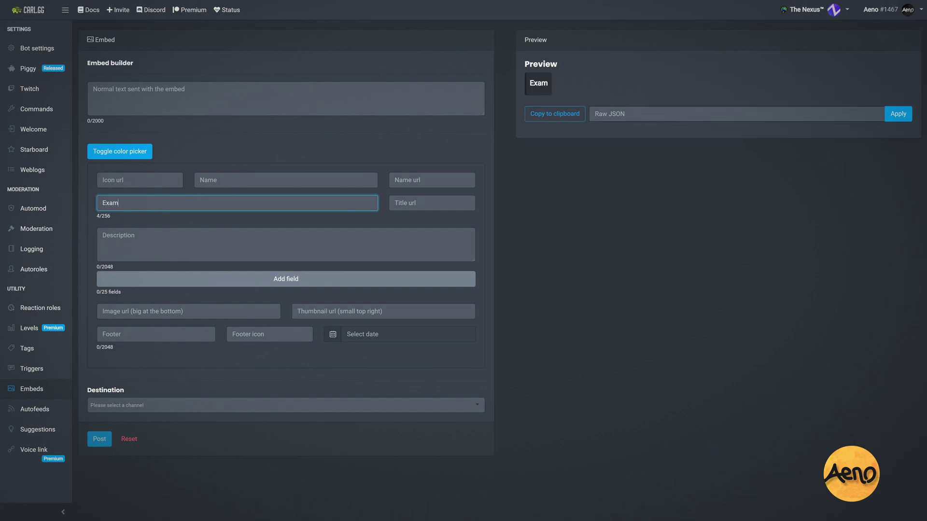
key(Tab)
text(Description)
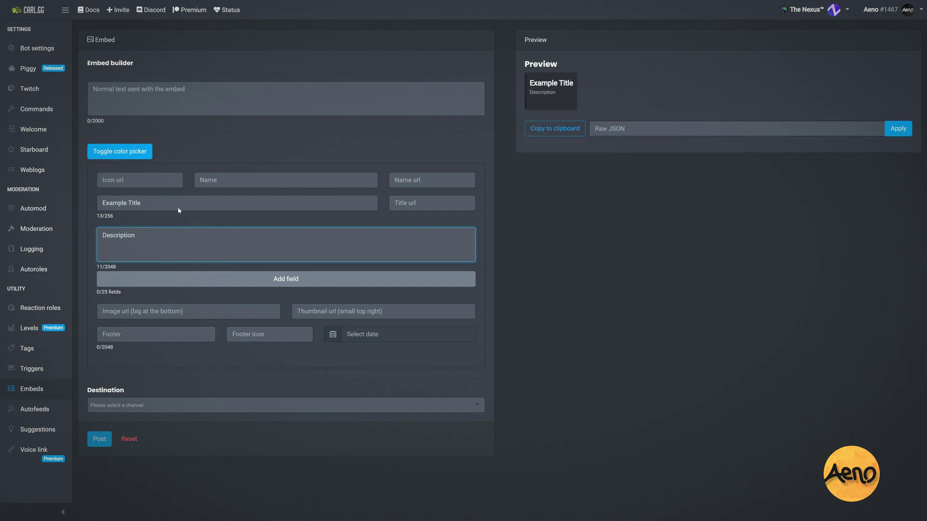
Step: Add a field to the embed and set its description to the code block ```Markdown```
click(202, 281)
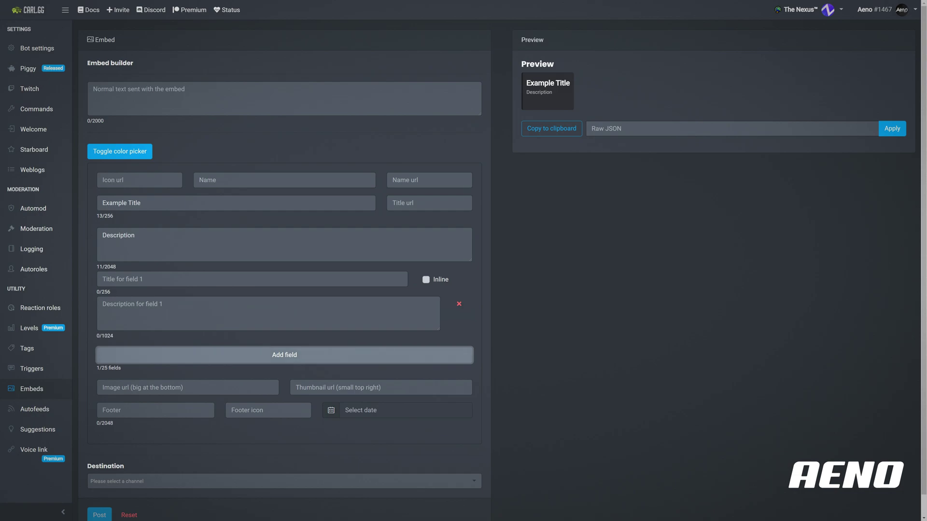
click(217, 313)
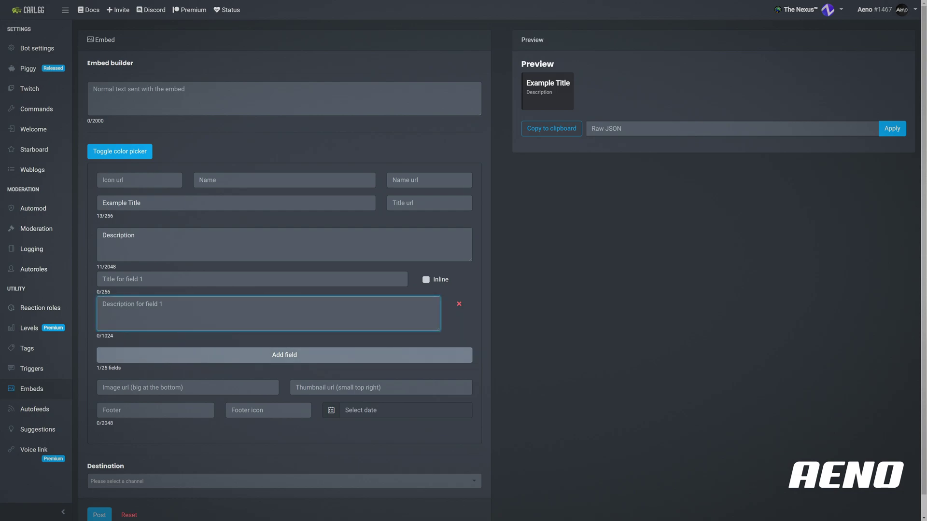
text(```)
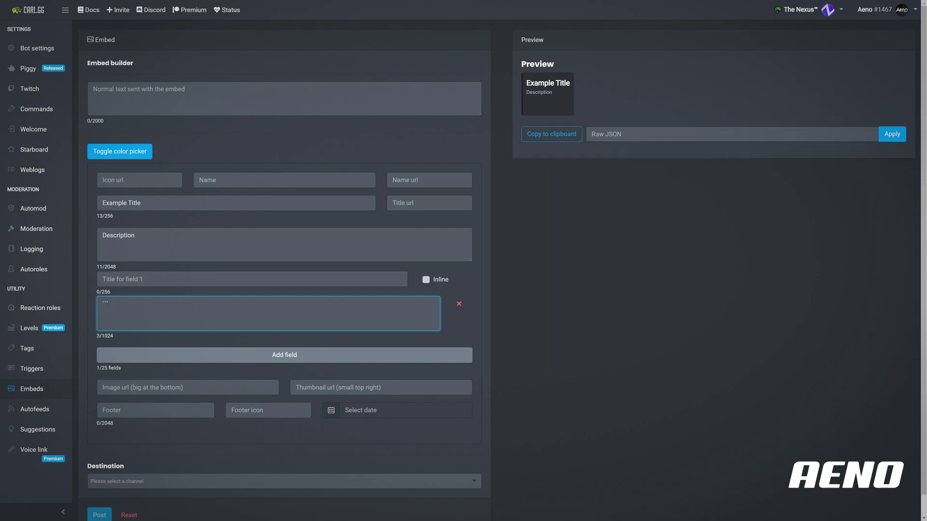
text(Markdown```)
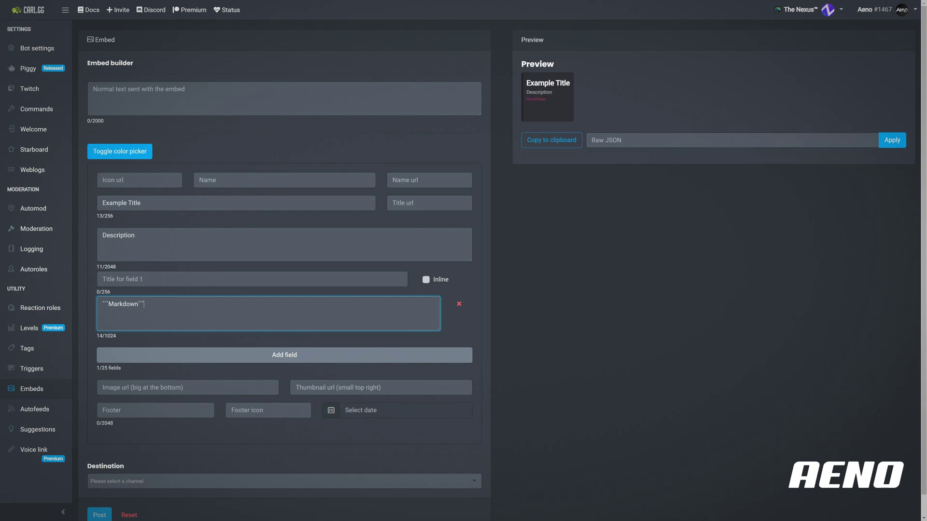
Step: Set the title of field 1 to "tryhrth"
click(551, 99)
drag(526, 100, 551, 99)
click(549, 99)
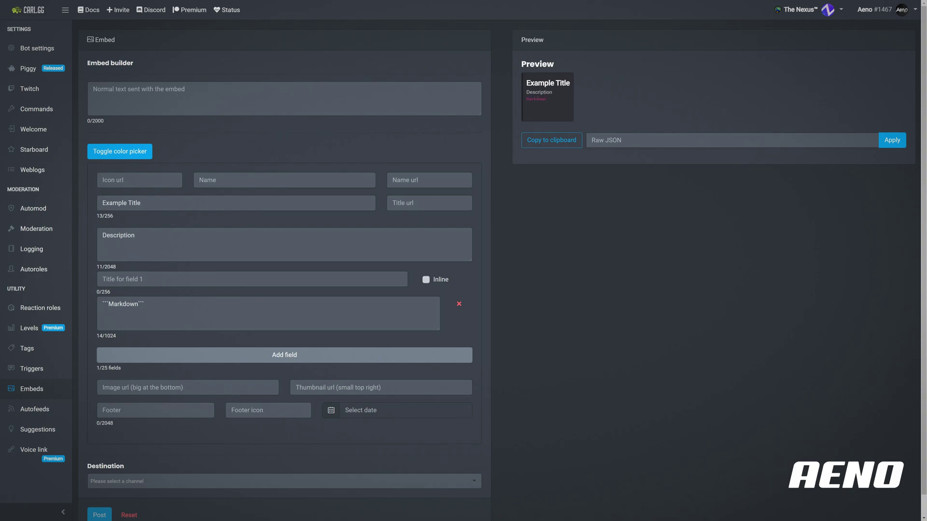
click(144, 304)
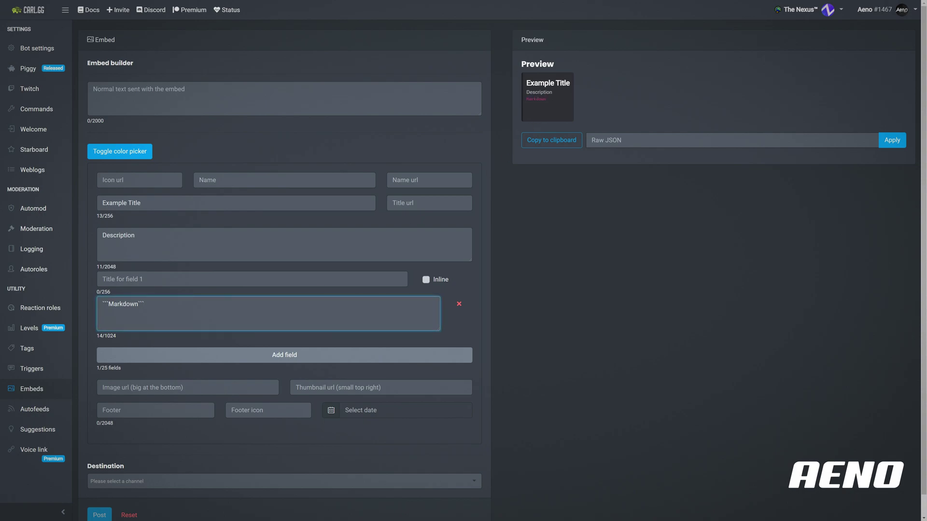
click(145, 280)
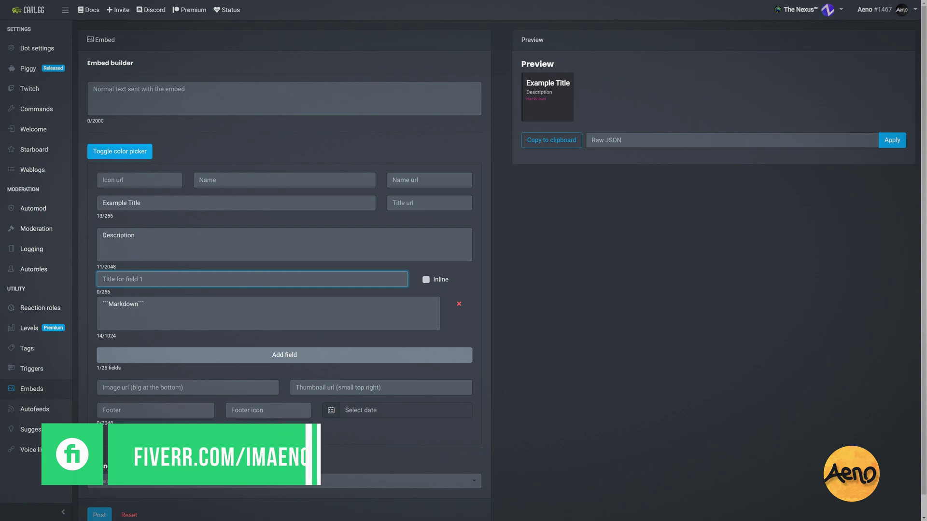
text(tryhrth)
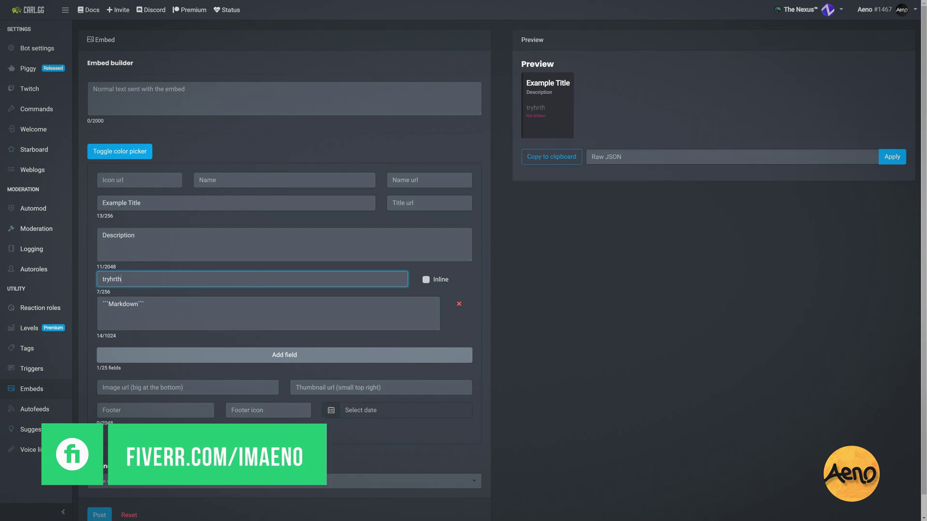
Step: Post the embed to the long-box channel and view it in Discord
scroll(145, 290, down, 1)
click(148, 459)
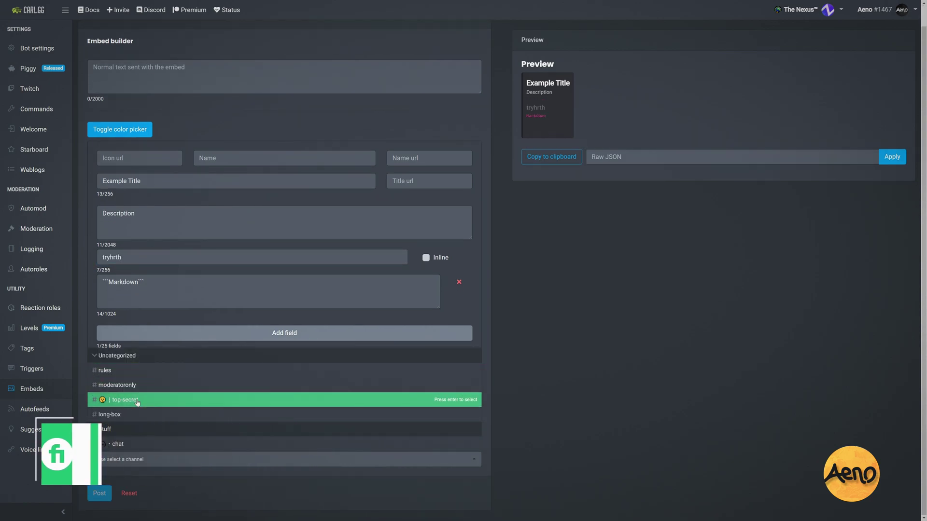
click(138, 414)
click(101, 493)
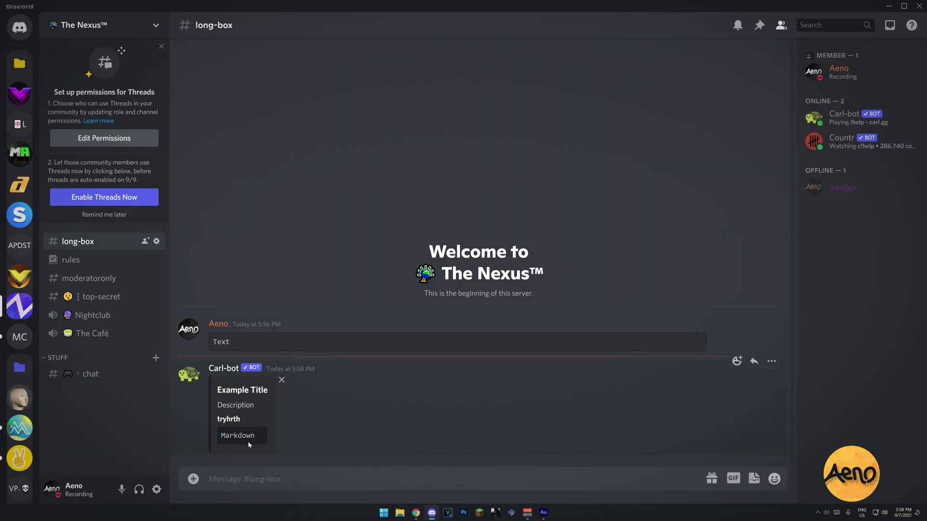
right_click(248, 443)
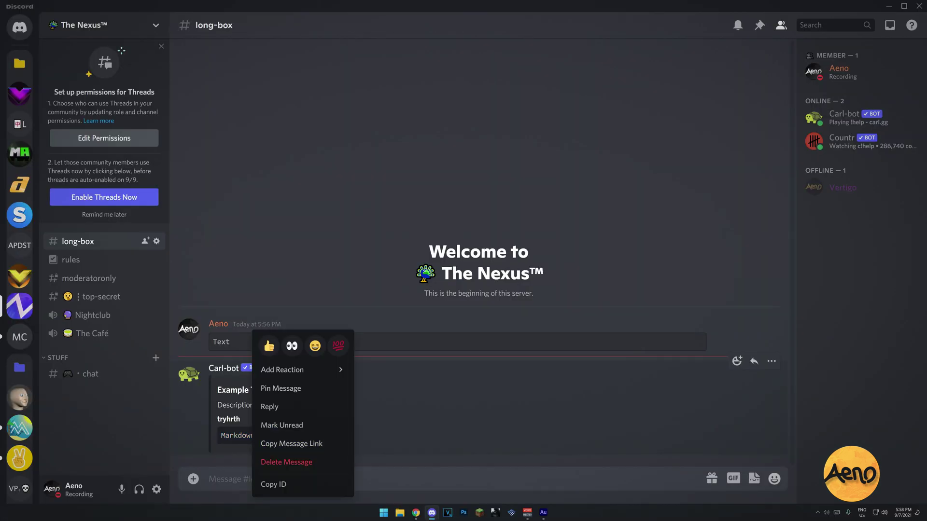
click(228, 333)
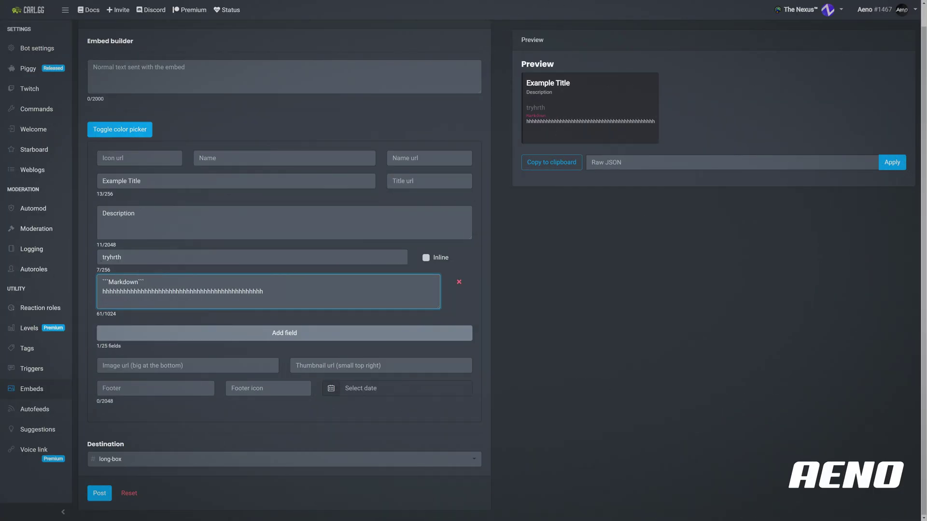
Step: Replace the title of field 1 with ```Markdown```, post the embed again and check its field title in Discord
key(shift+Tab)
text(```Markdown```)
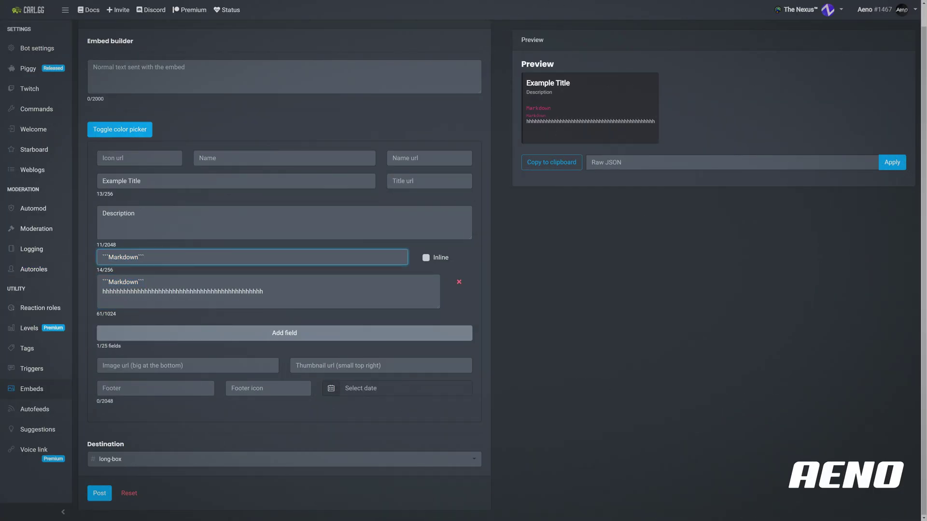
click(99, 493)
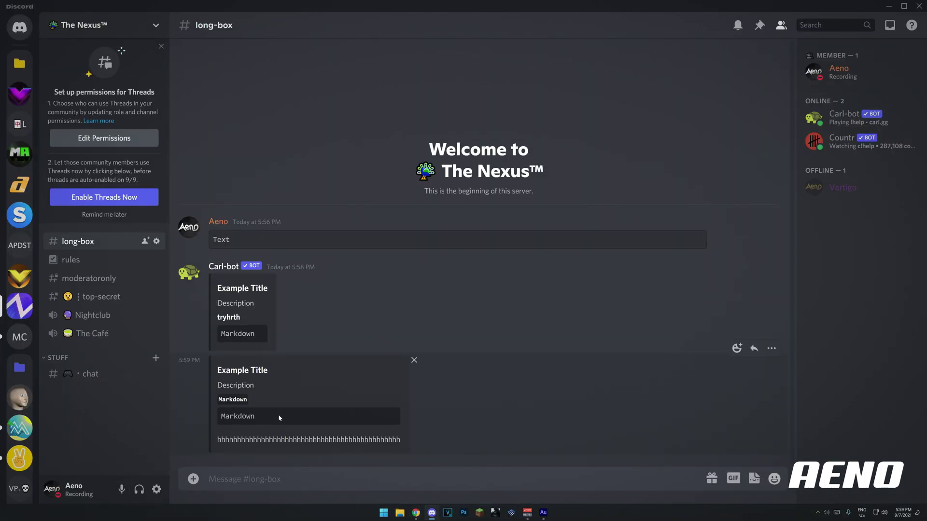
double_click(257, 402)
click(253, 406)
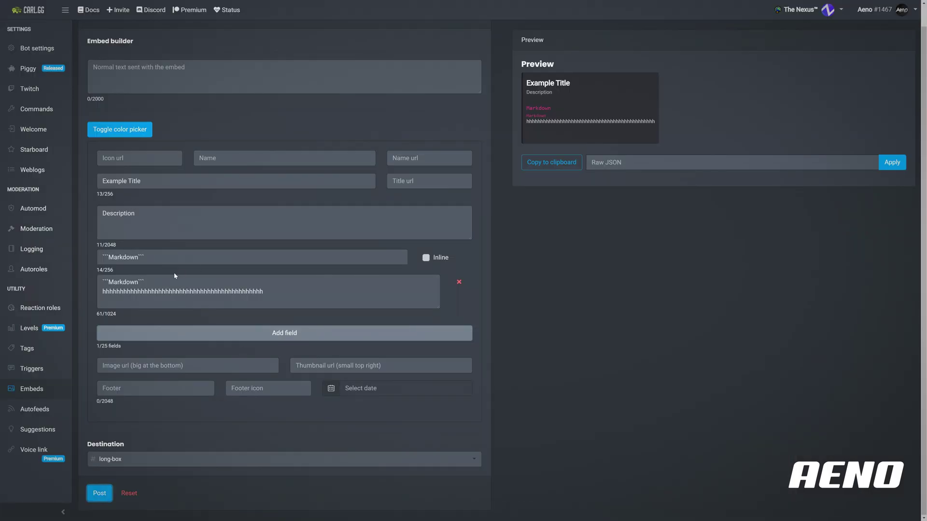
Step: Undo the code block in field 1's title and clear the title completely
click(173, 257)
key(ctrl+z)
click(174, 287)
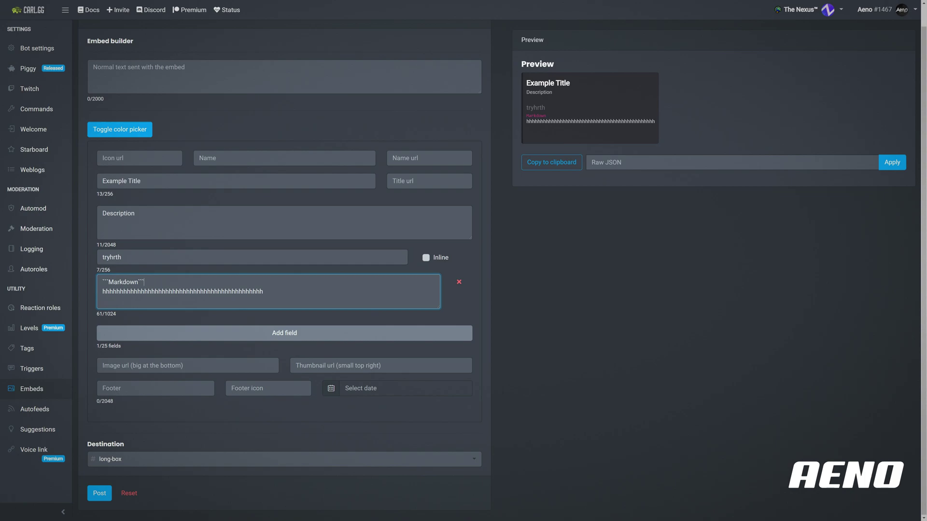
drag(123, 257, 101, 257)
key(BackSpace)
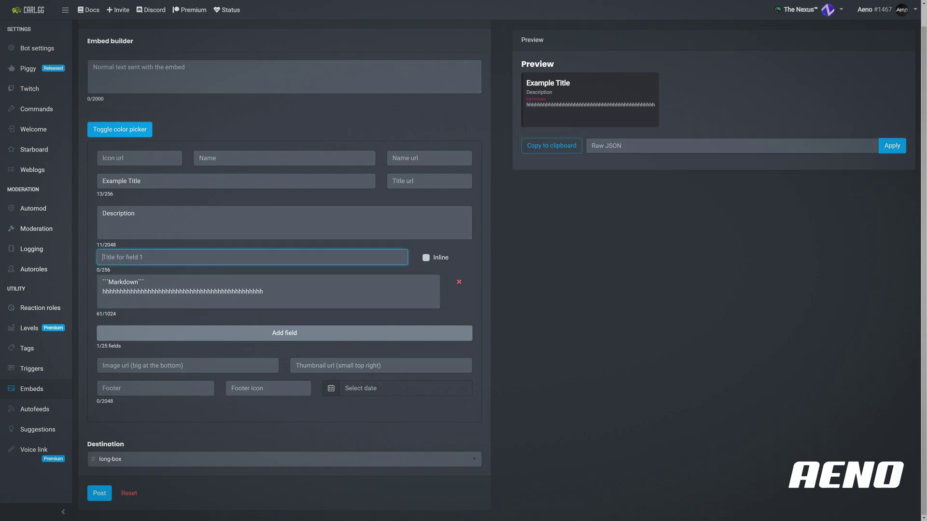
Step: Enter a single blank character as field 1's title, post the embed to long-box and switch to Discord
click(263, 291)
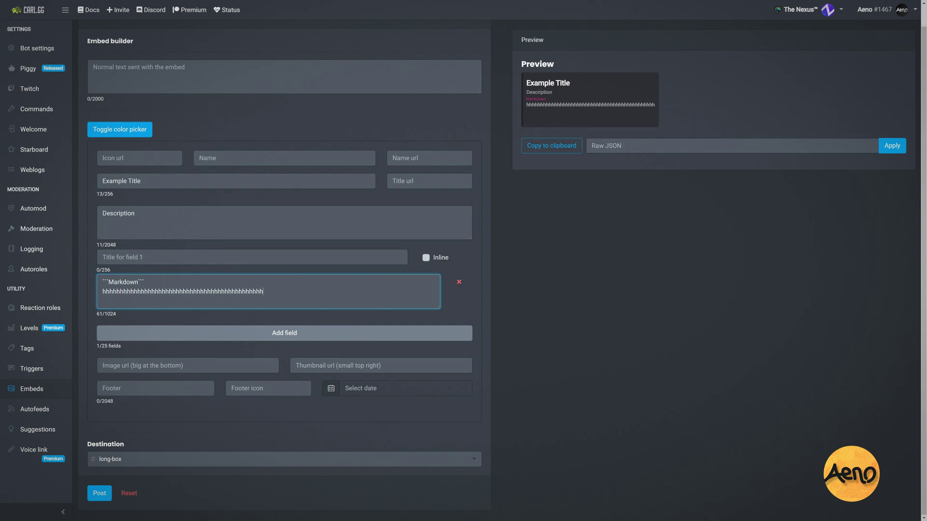
click(160, 257)
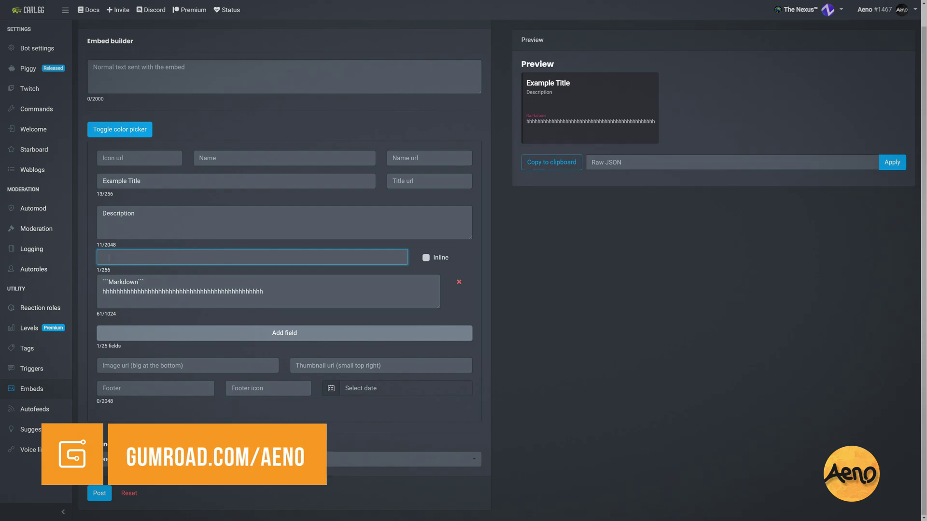
click(242, 292)
click(99, 493)
key(alt+Tab)
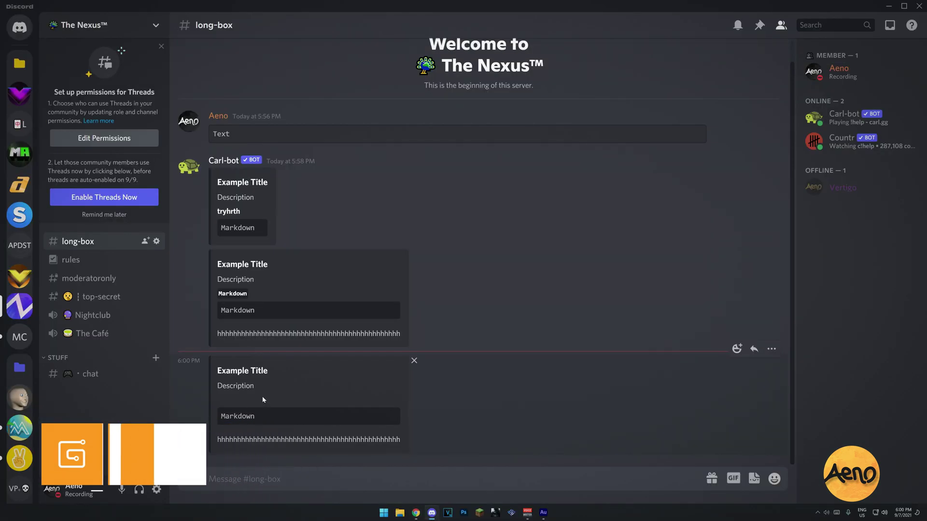
Step: Examine the blank field title and Markdown code block in the newest embed, and compare them with the "Text" code block message
drag(262, 403, 218, 400)
click(220, 400)
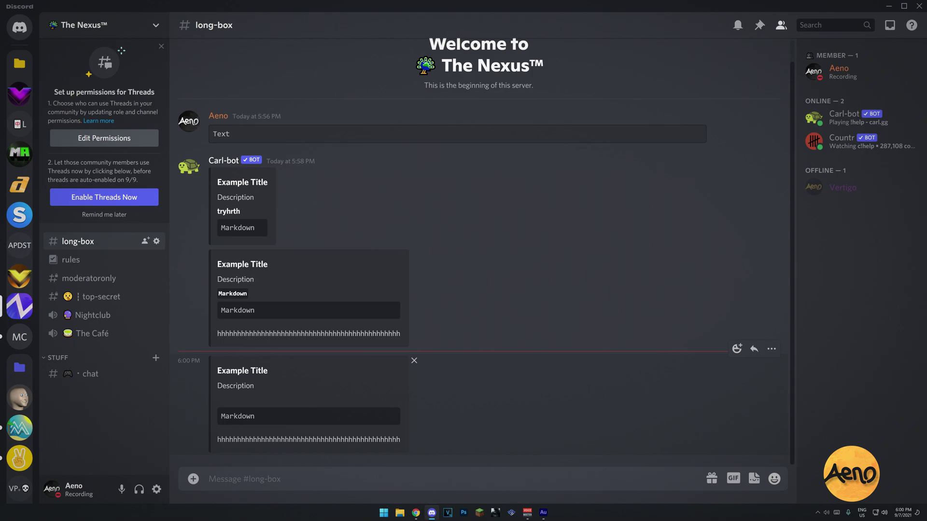
drag(272, 415, 203, 395)
click(279, 421)
click(269, 418)
click(242, 400)
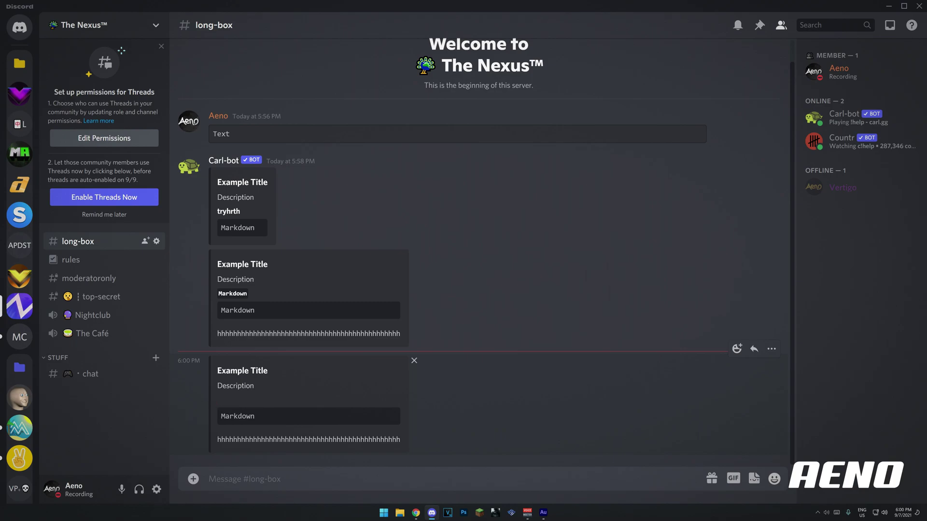
click(227, 401)
drag(217, 400, 232, 398)
click(242, 401)
click(237, 399)
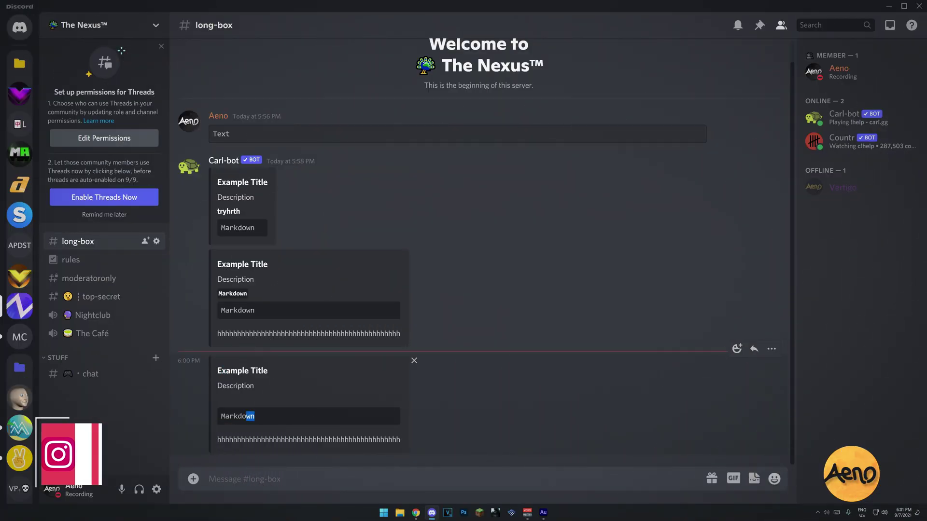
drag(247, 417, 220, 417)
click(303, 415)
double_click(310, 134)
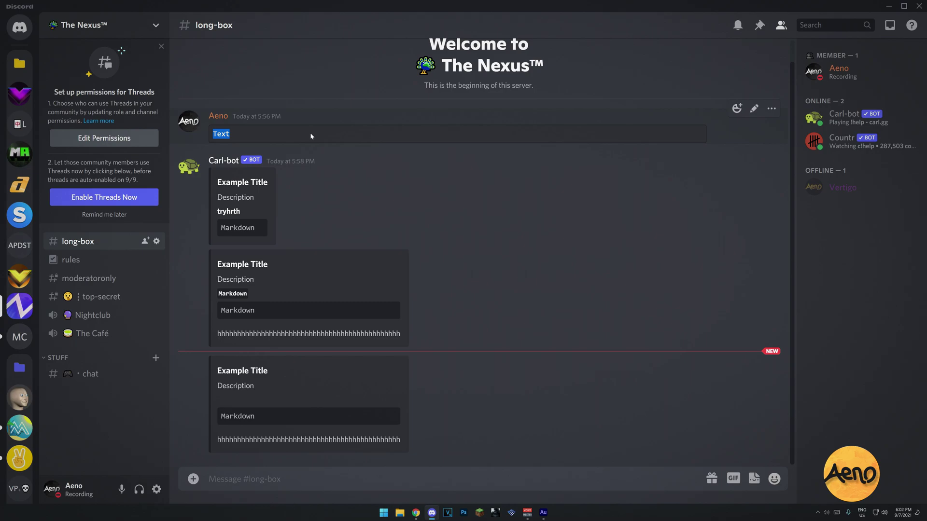
click(295, 138)
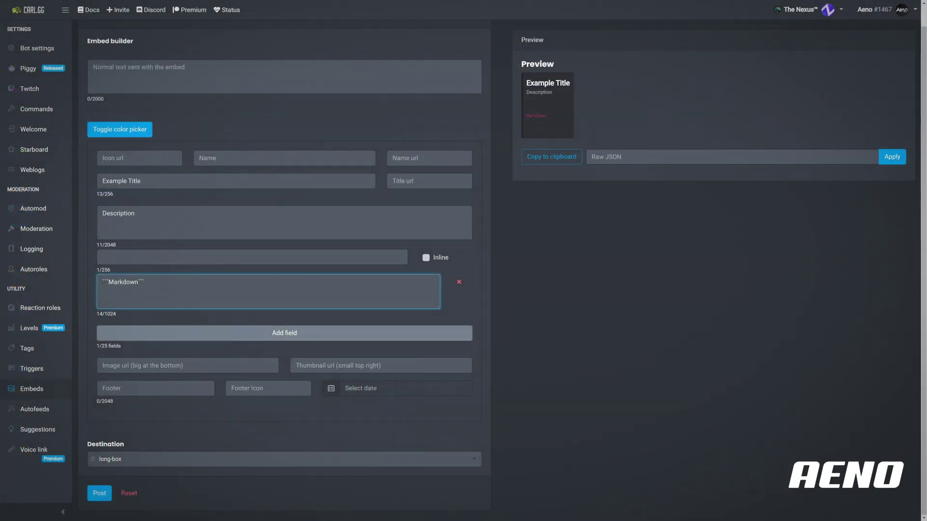
Step: Cut the ```Markdown``` code block out of field 1's description, leaving the description empty
key(ctrl+shift+Left)
key(ctrl+shift+Left)
key(ctrl+shift+Left)
key(ctrl+x)
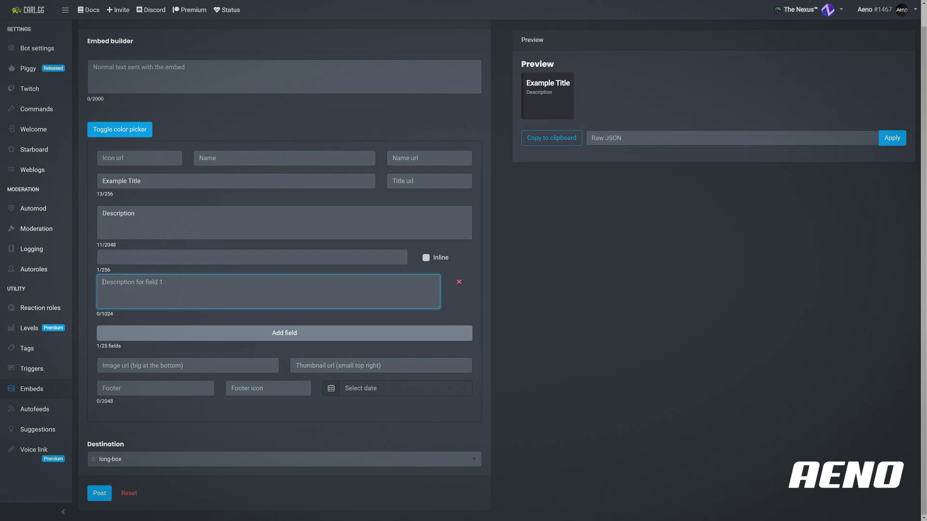
key(ctrl+v)
drag(96, 283, 114, 283)
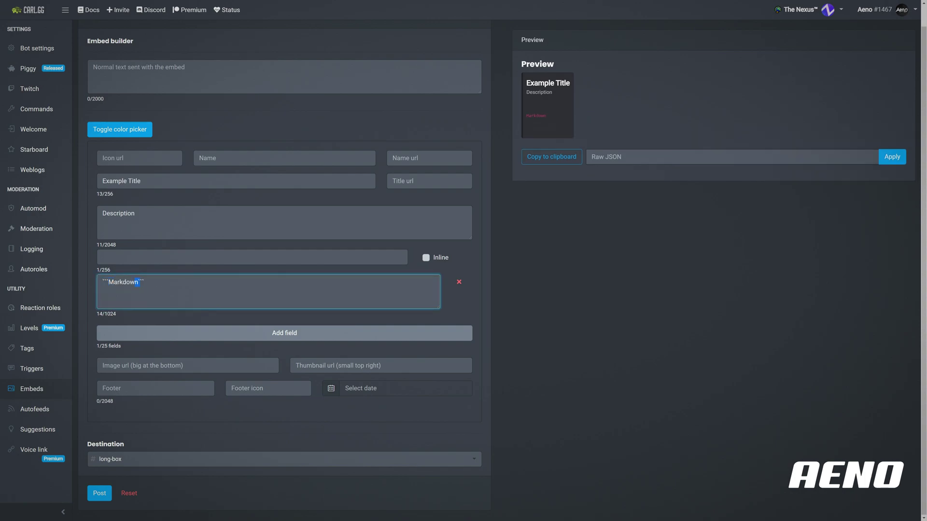
key(ctrl+a)
key(ctrl+x)
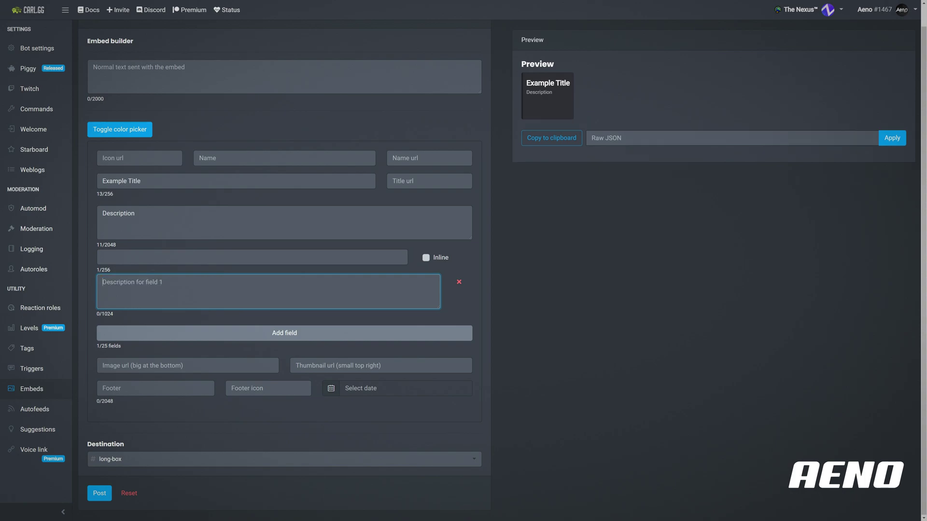
Step: Clear field 1's title and put the single blank character back in
click(102, 257)
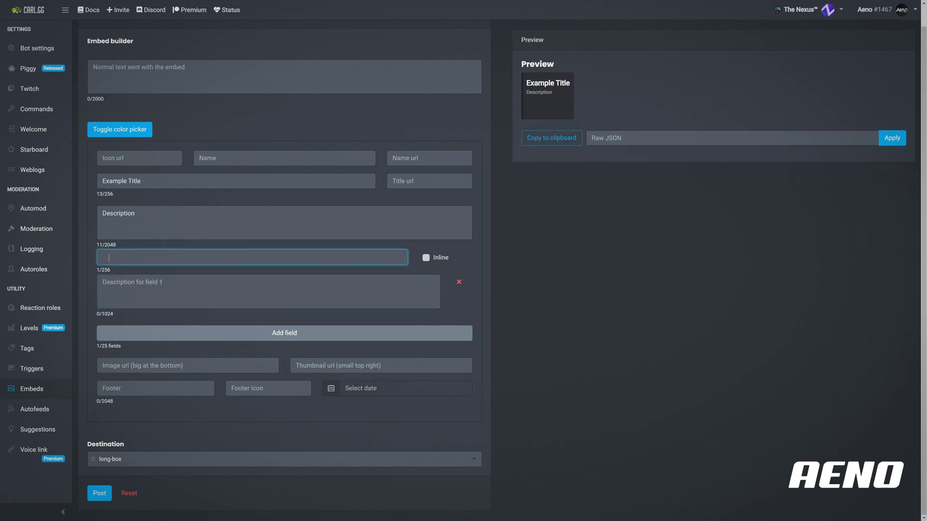
key(BackSpace)
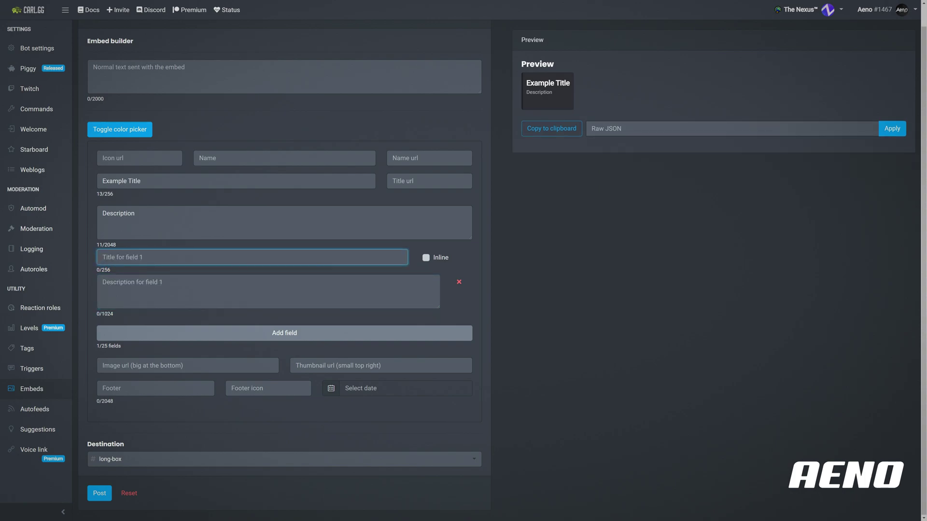
key(ctrl+v)
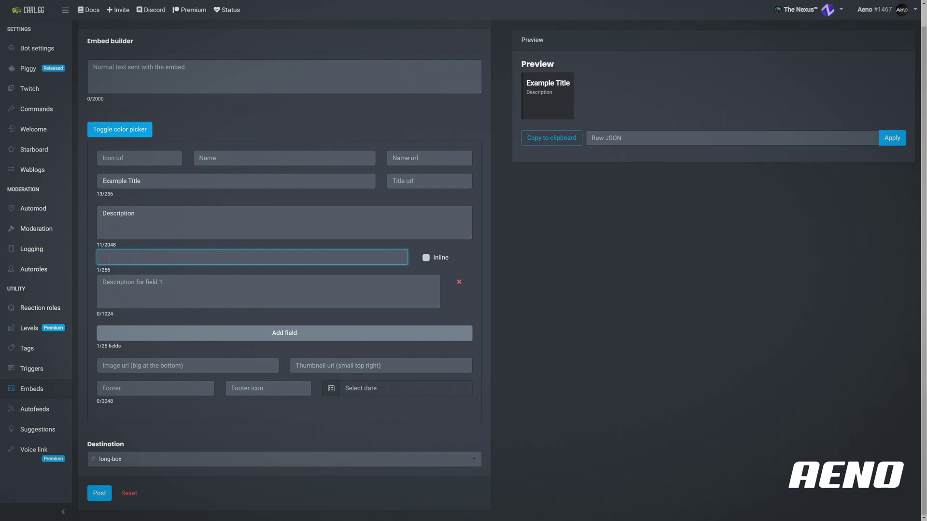
Step: Paste the ```Markdown``` code block back into field 1's description and return to the field's title
key(Tab)
key(Tab)
key(ctrl+v)
key(shift+Tab)
key(shift+Tab)
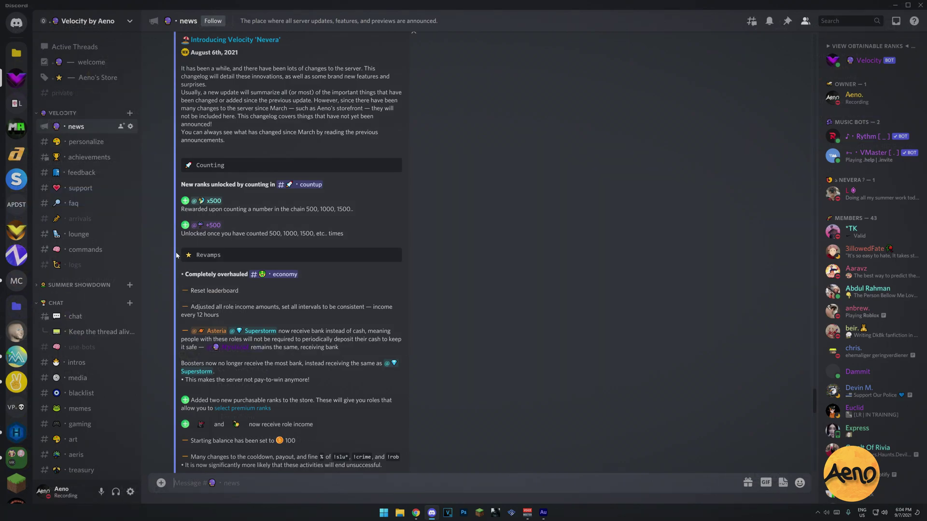
Step: Examine the Counting and Revamps code-block headings in the Velocity 'Nevera' announcement in Discord's news channel
scroll(280, 203, down, 2)
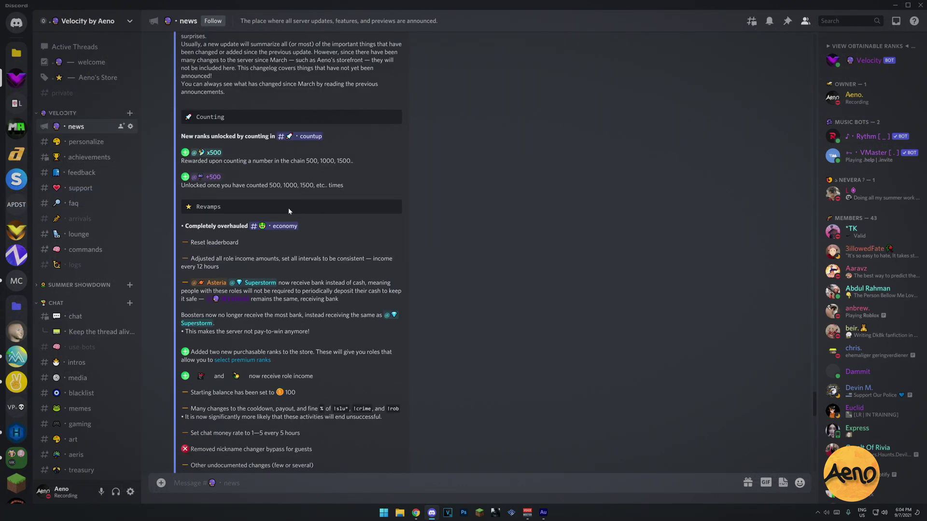
scroll(319, 218, down, 3)
scroll(329, 221, up, 3)
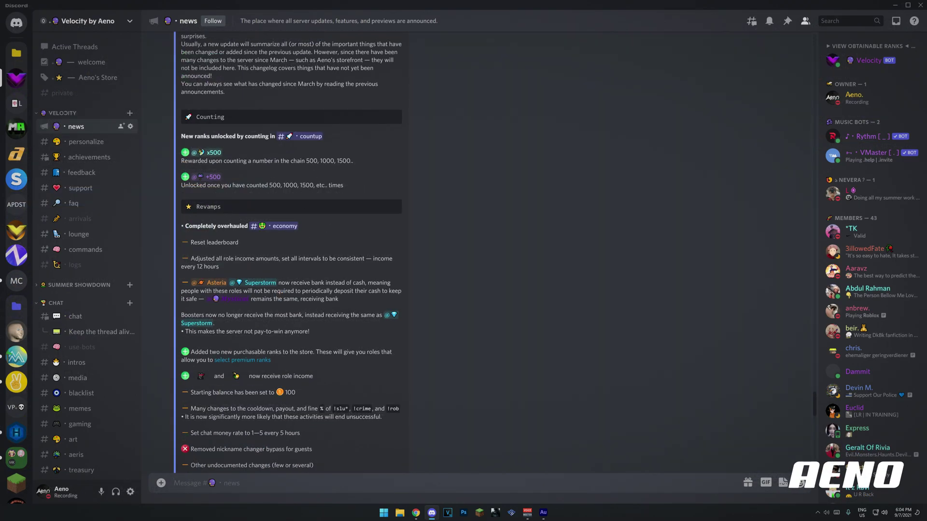
scroll(241, 278, up, 3)
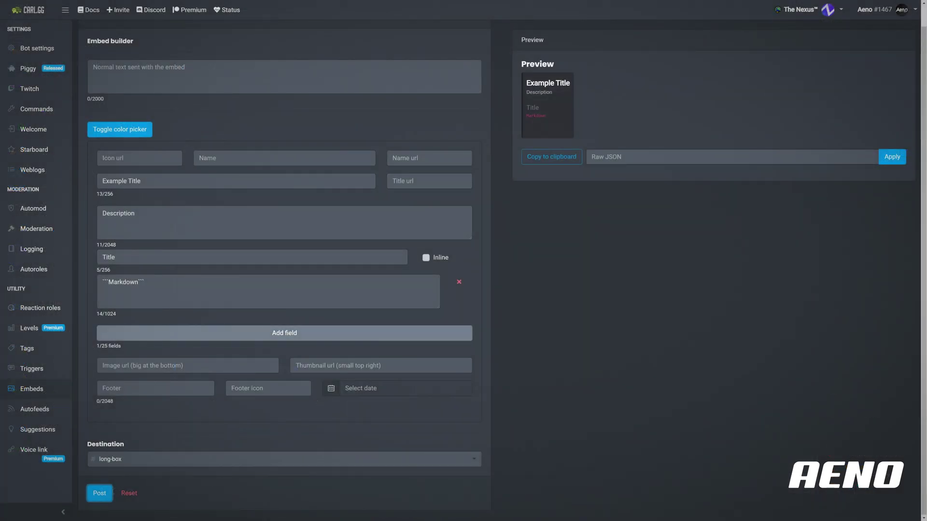
Step: Open field 1's title for editing with the text cursor after "Title"
drag(121, 258, 108, 257)
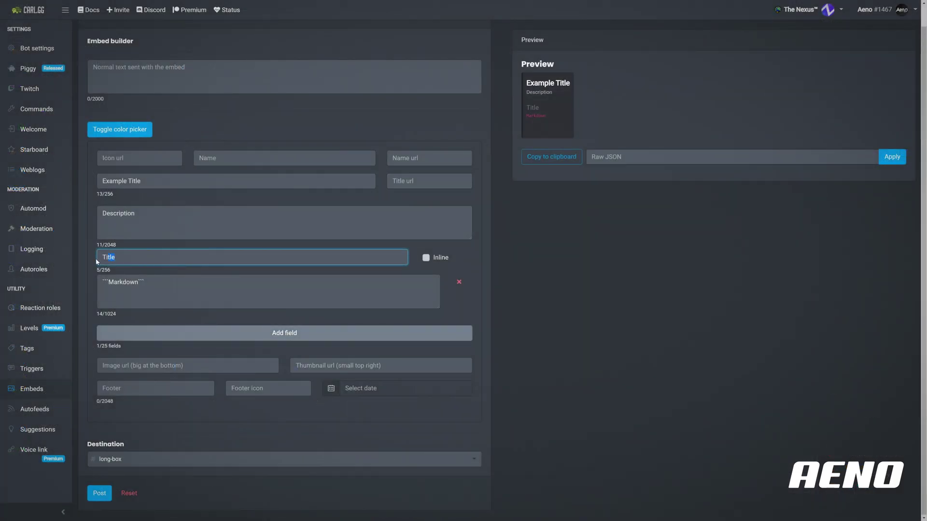
click(116, 257)
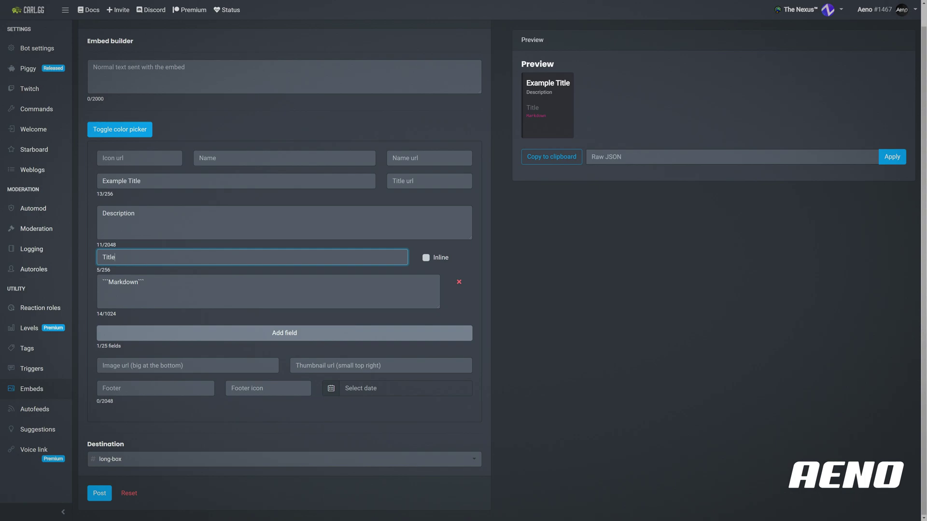